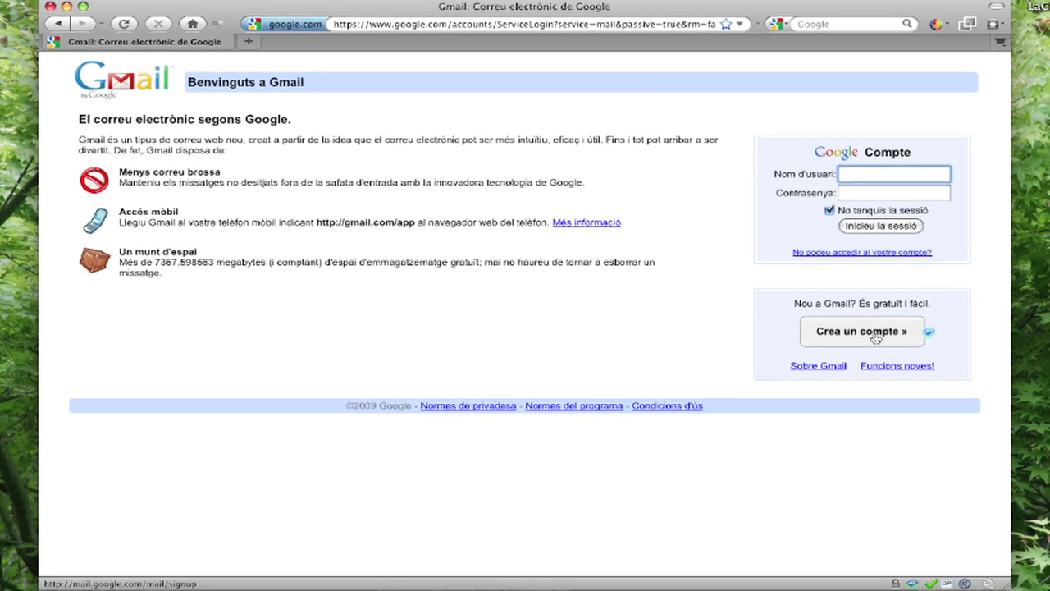
- Begin a new account from the 'Crea un compte »' link on the Catalan sign-in page
{"action": "left_click", "coordinate": [850, 502]}
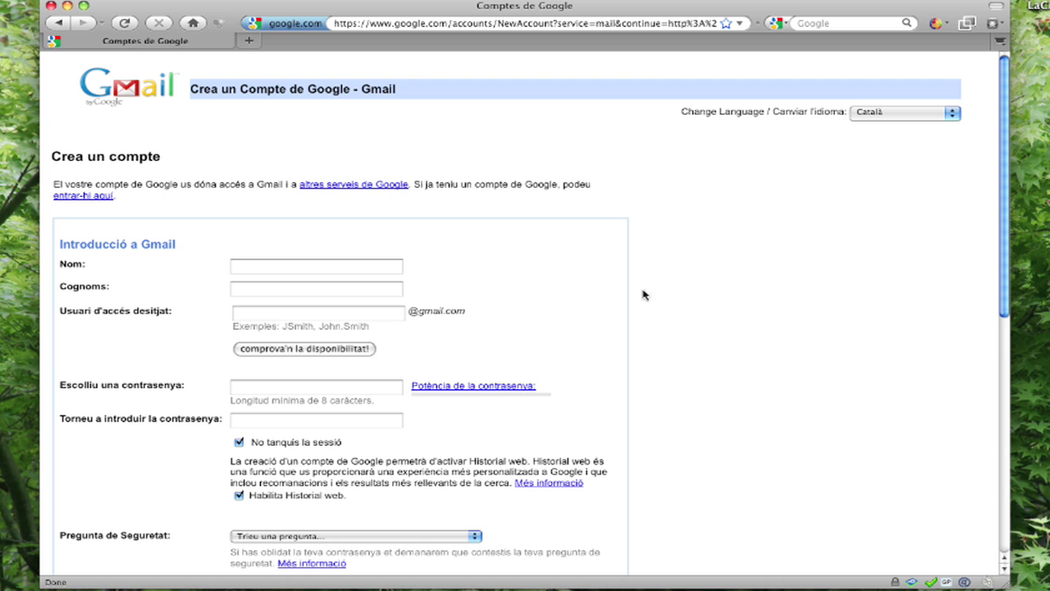
- Enter the account owner's first name in Nom and surname in Cognoms
{"action": "left_click", "coordinate": [309, 270]}
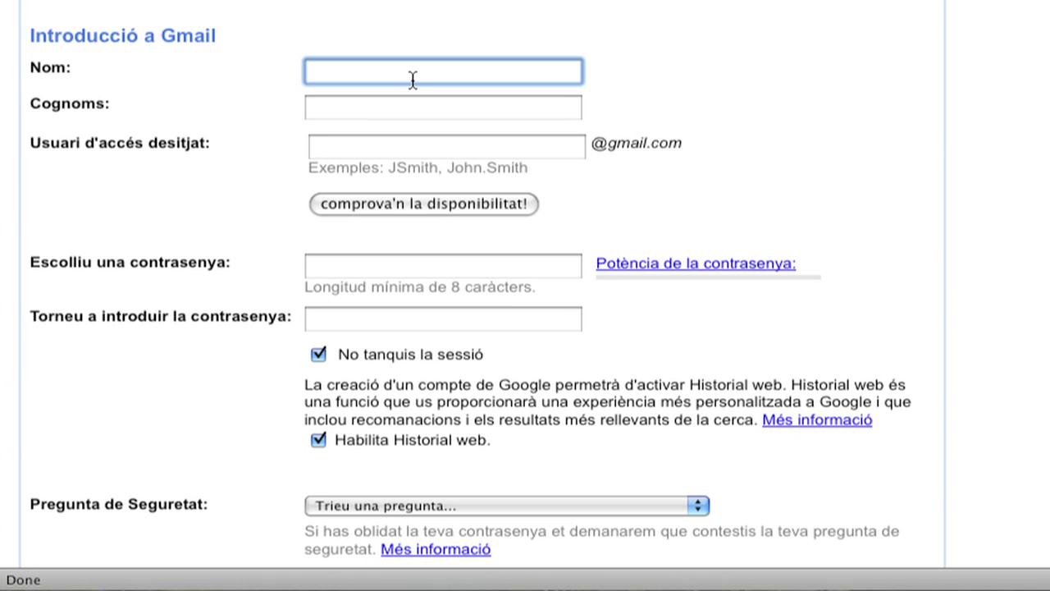
{"action": "key", "text": "Tab"}
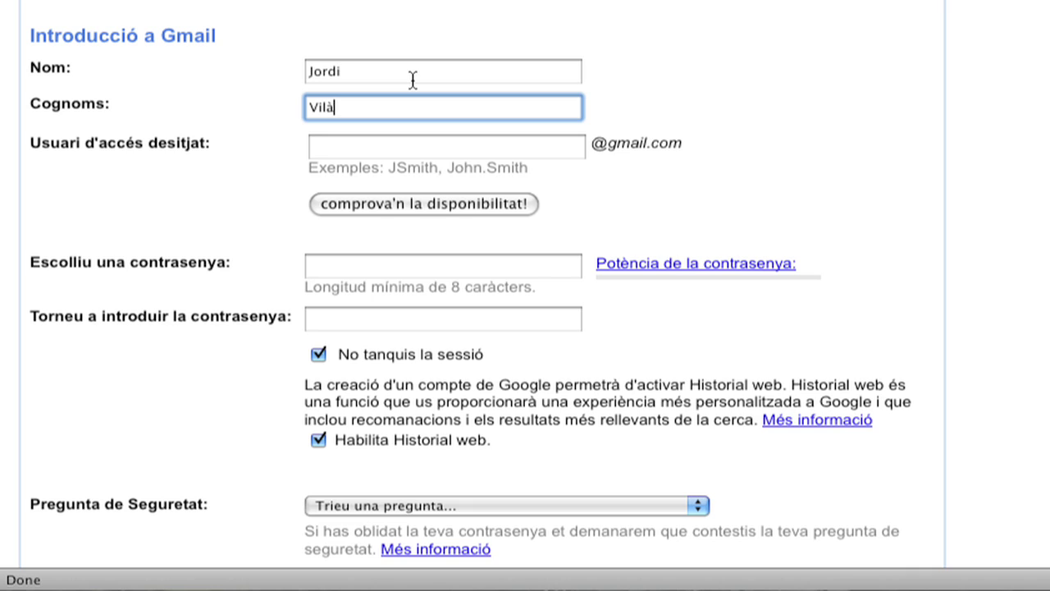
{"action": "key", "text": "Tab"}
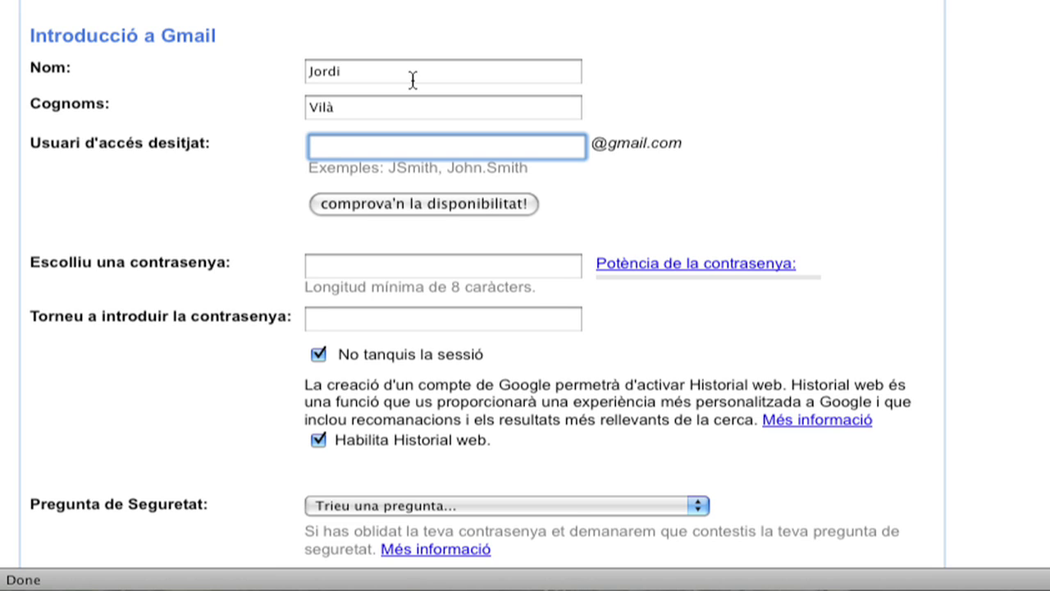
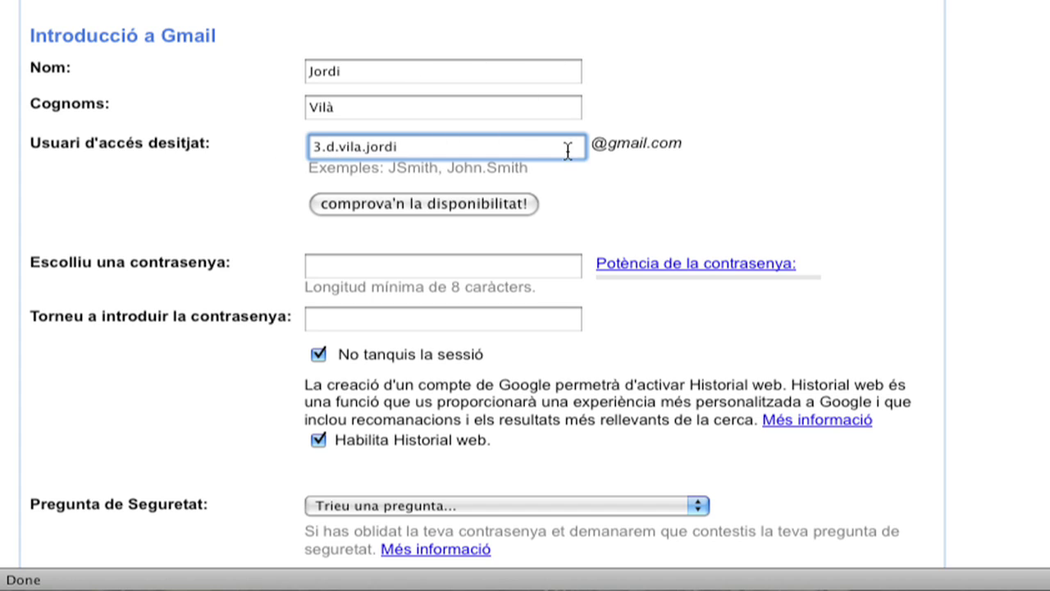
- Type the desired login name and check that it is available
{"action": "left_click_drag", "start_coordinate": [402, 148], "coordinate": [313, 150]}
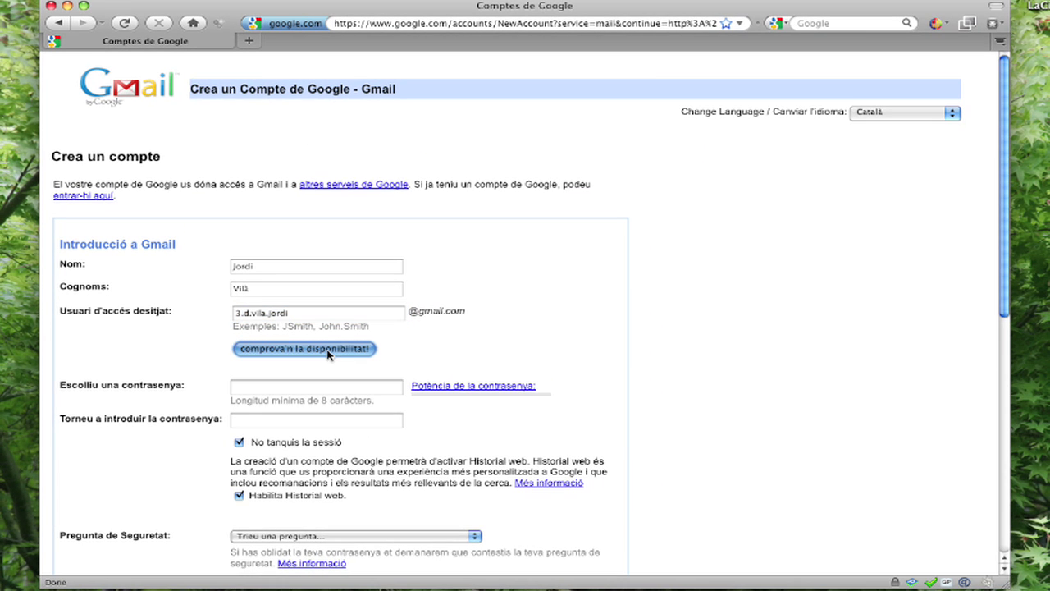
{"action": "left_click", "coordinate": [364, 317]}
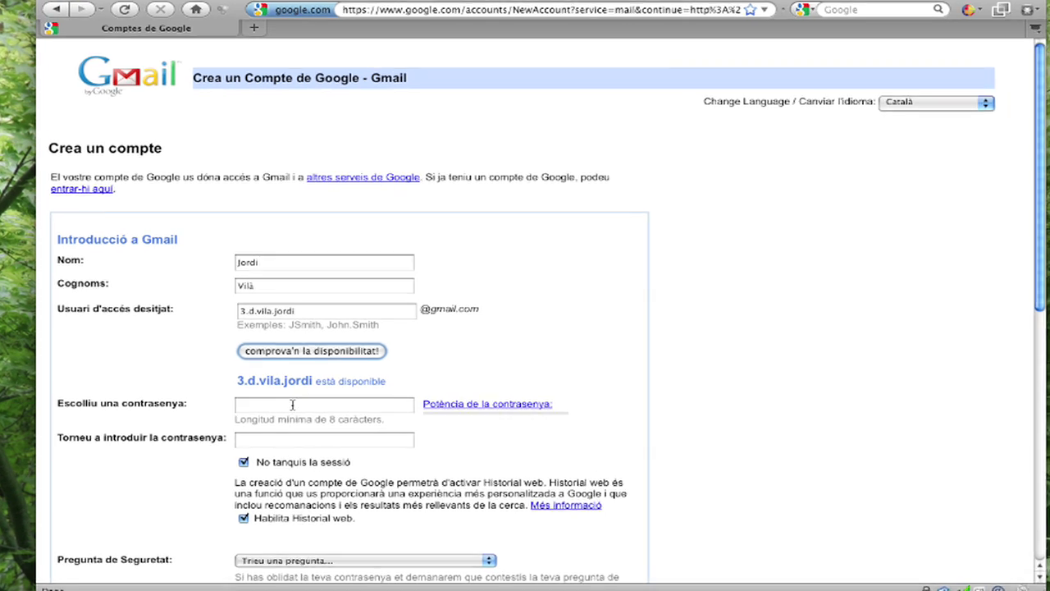
- Enter a strong ('Forta') password twice and untick 'Habilita Historial web'
{"action": "left_click", "coordinate": [292, 404]}
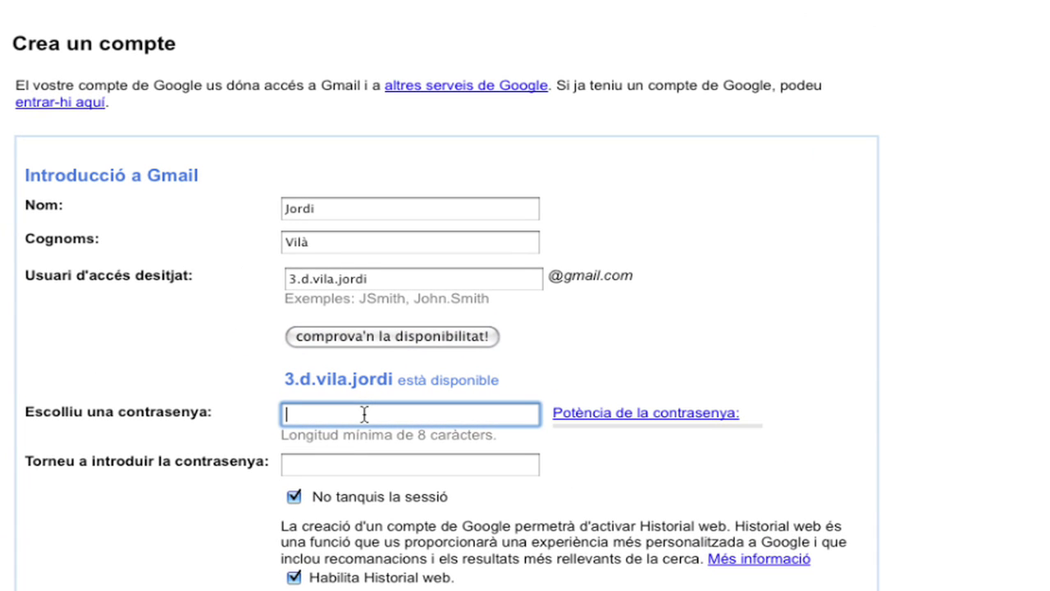
{"action": "type", "text": "••••••••••••"}
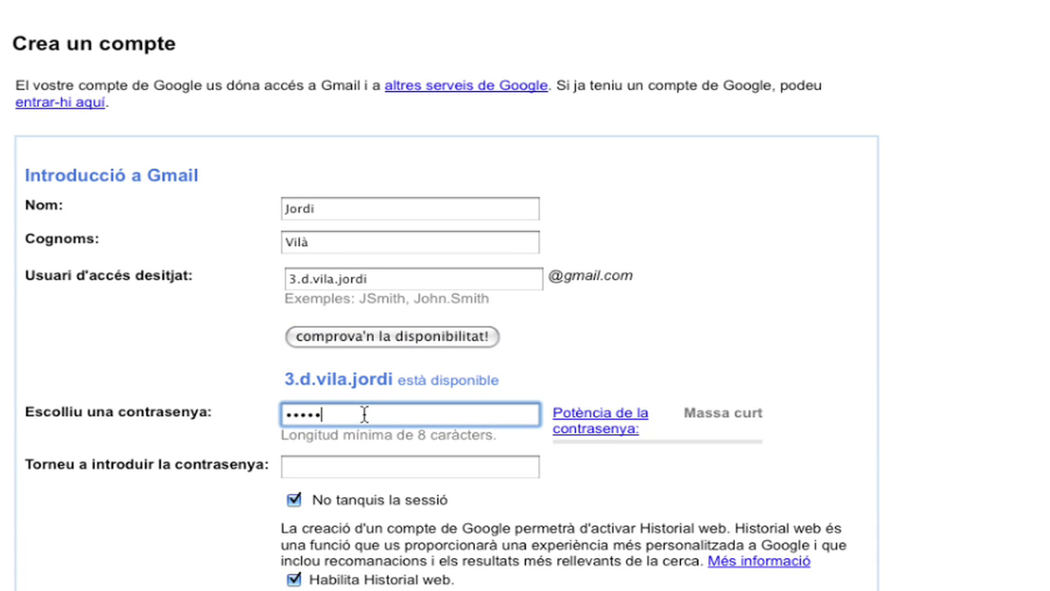
{"action": "type", "text": "••"}
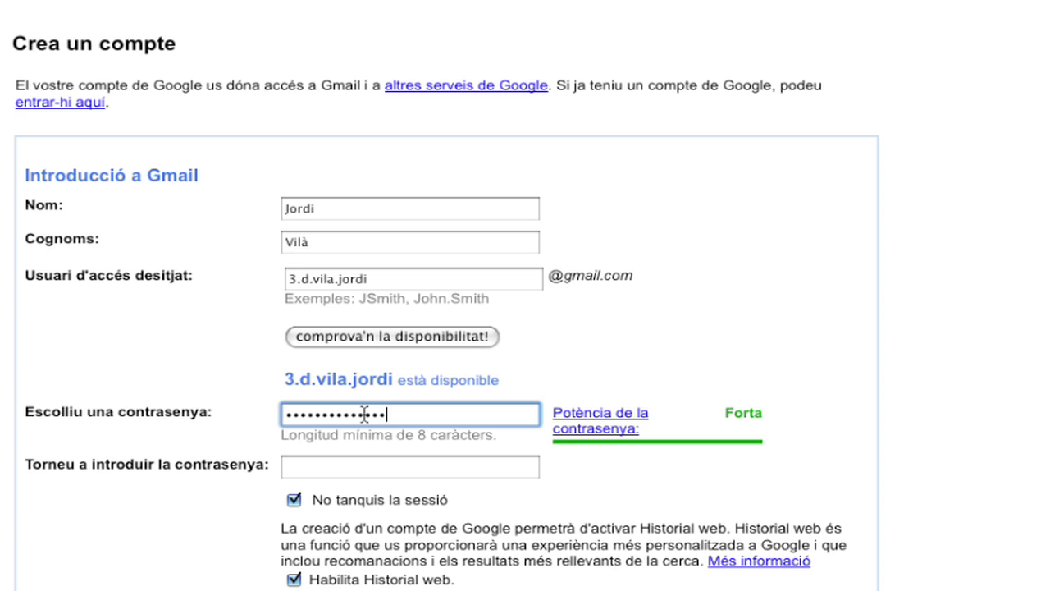
{"action": "key", "text": "Tab"}
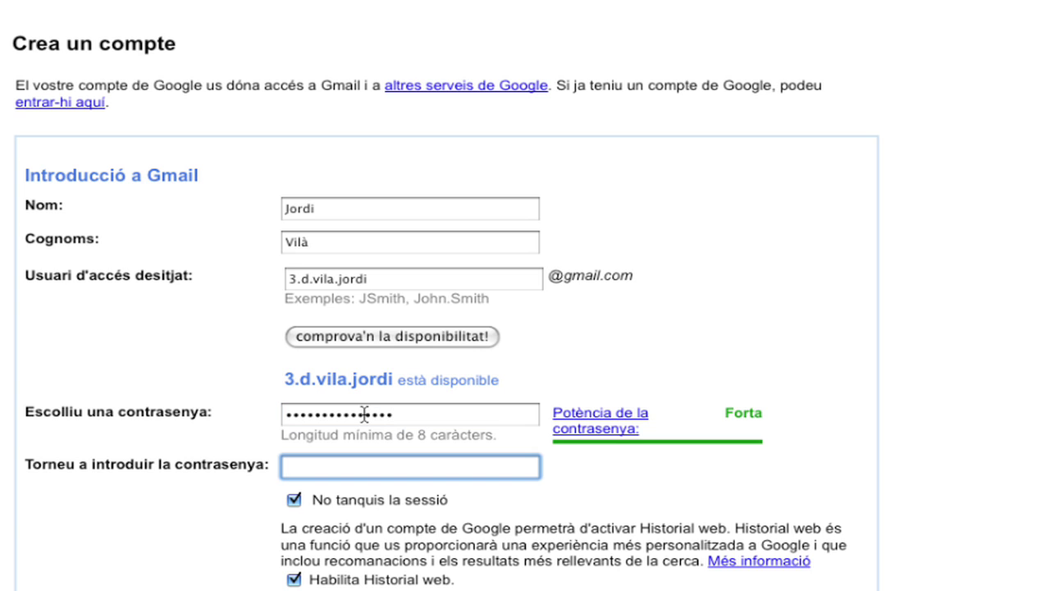
{"action": "type", "text": "•••••••••••••••"}
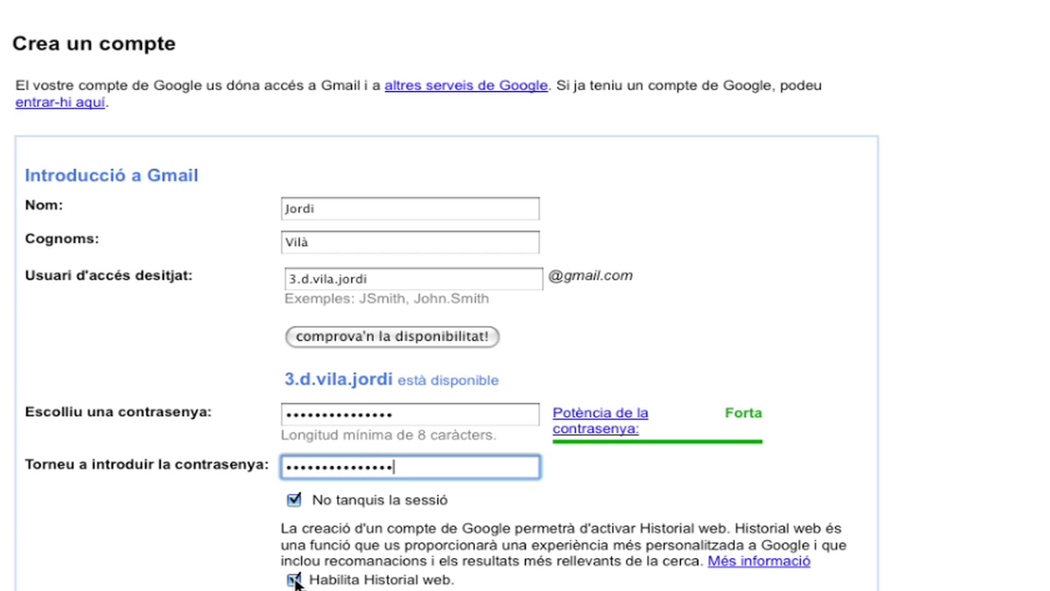
{"action": "left_click", "coordinate": [294, 579]}
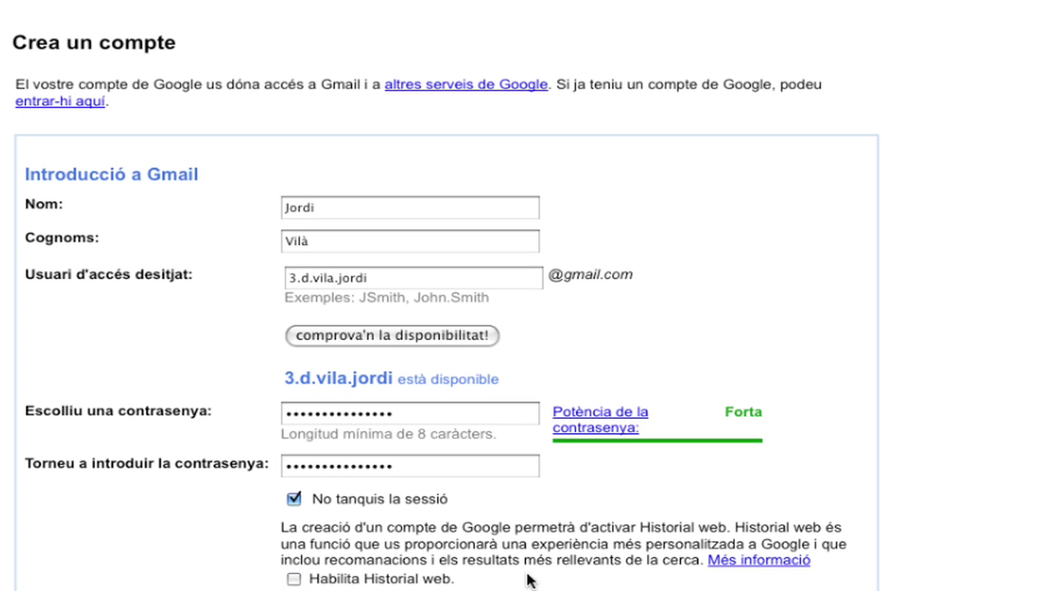
{"action": "scroll", "coordinate": [527, 575], "scroll_direction": "down", "scroll_amount": 5}
{"action": "scroll", "coordinate": [527, 574], "scroll_direction": "down", "scroll_amount": 10}
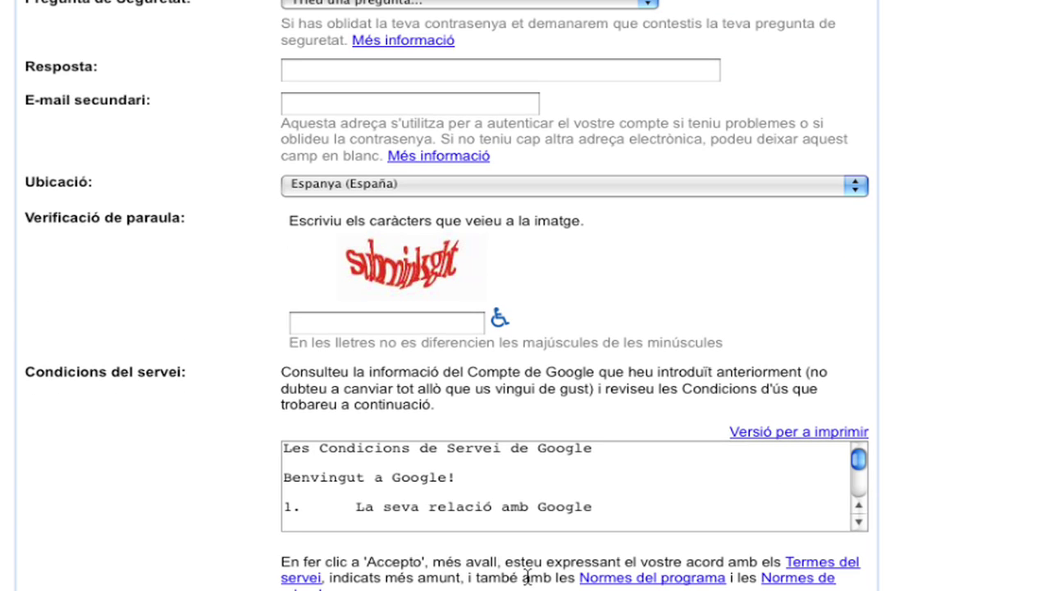
- Choose 'Com es deia el vostre primer mestre' as security question and type its answer
{"action": "left_click", "coordinate": [461, 4]}
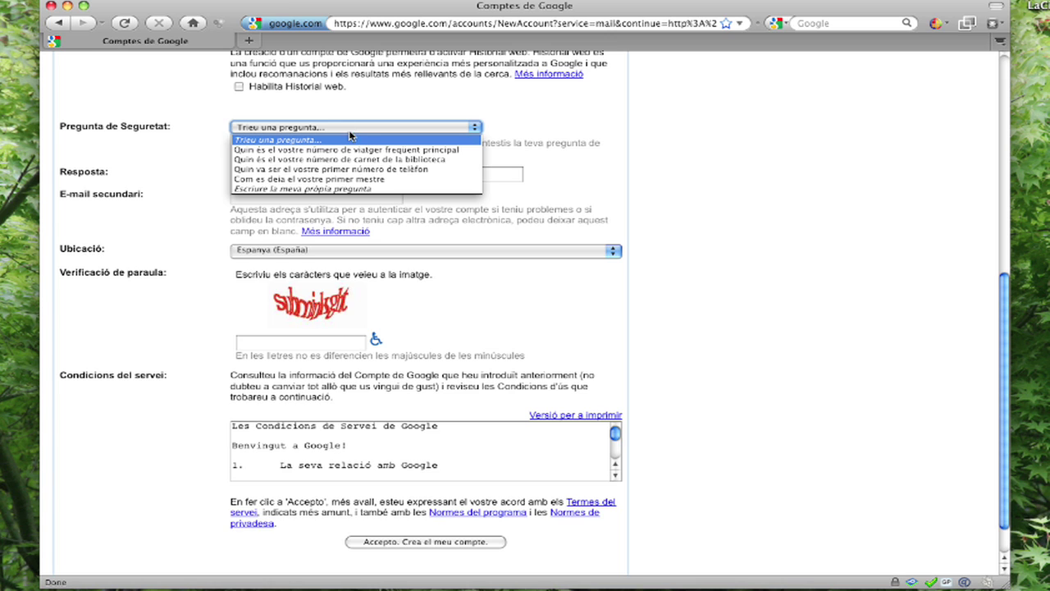
{"action": "left_click", "coordinate": [351, 179]}
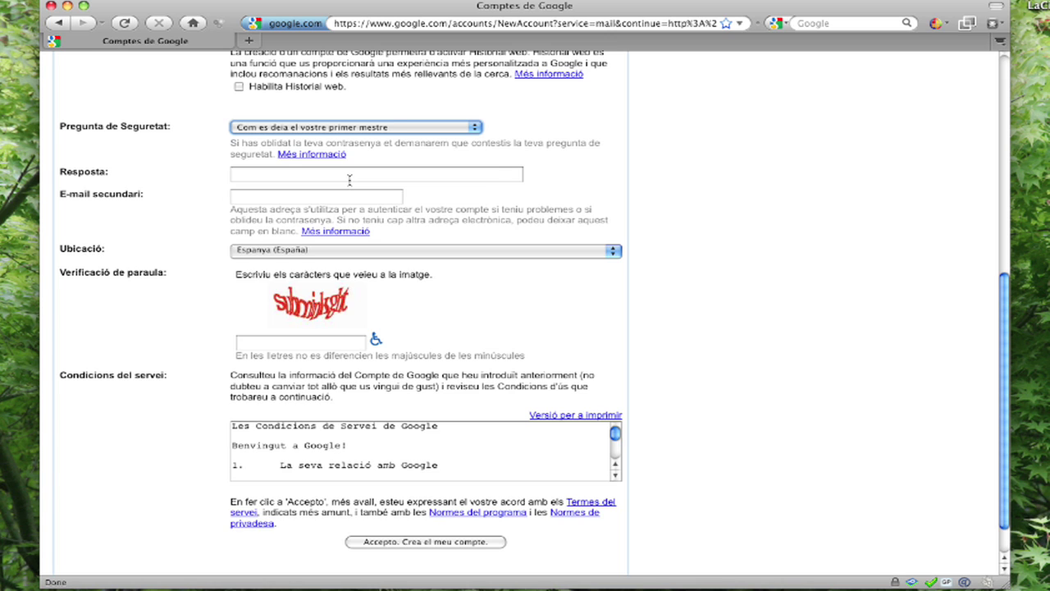
{"action": "left_click", "coordinate": [303, 175]}
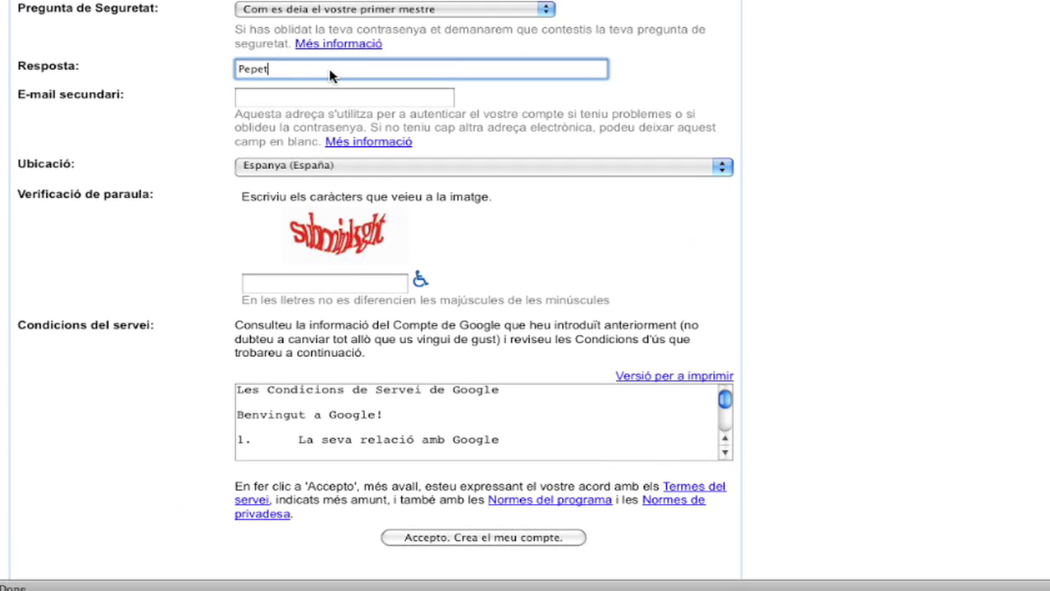
{"action": "left_click", "coordinate": [295, 193]}
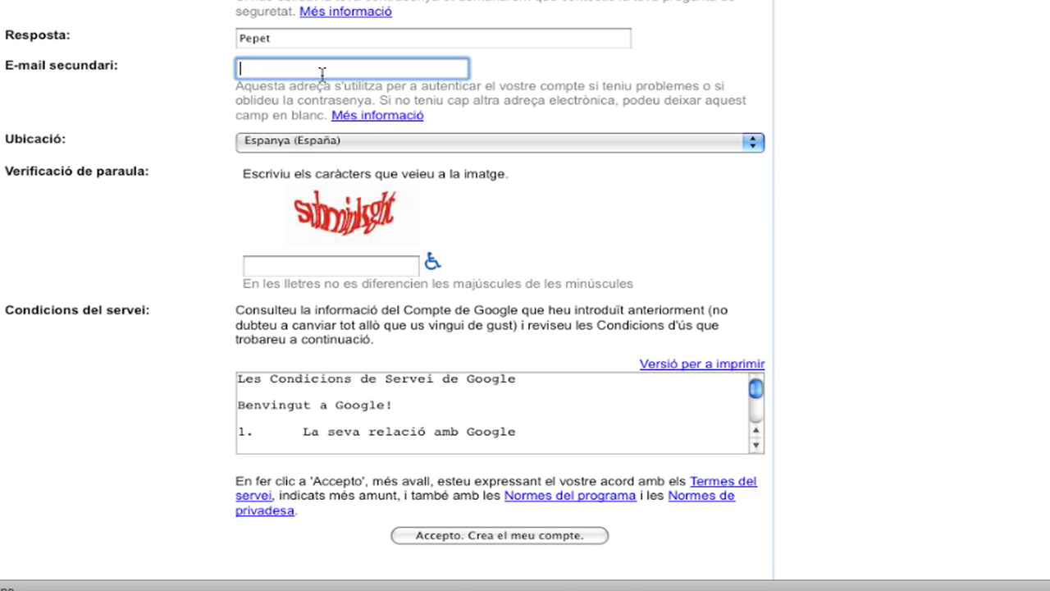
- Add a secondary recovery e-mail and the captcha characters, then accept to create the account
{"action": "left_click", "coordinate": [271, 269]}
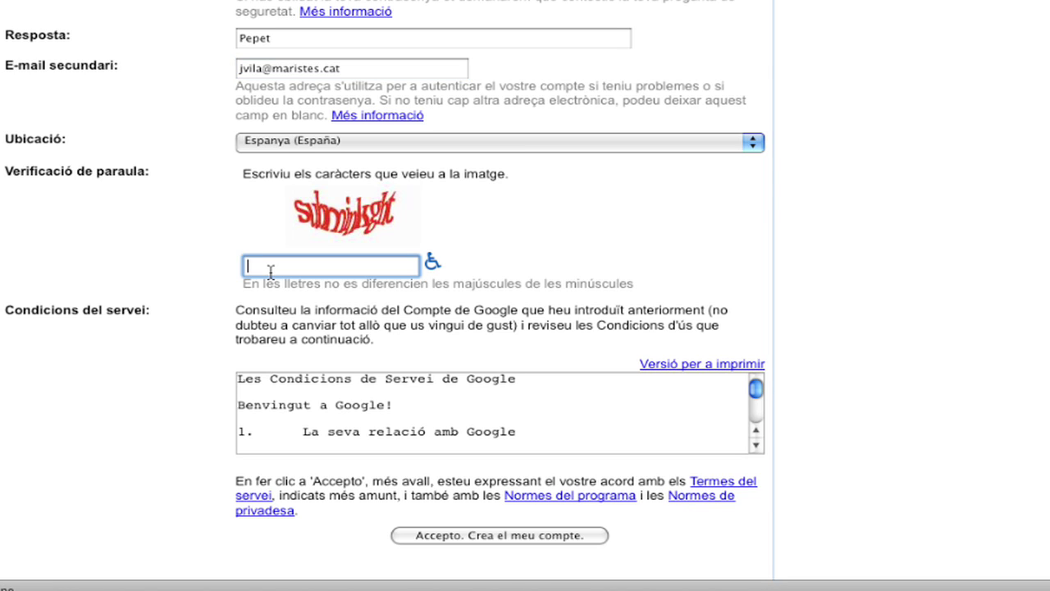
{"action": "left_click", "coordinate": [485, 529]}
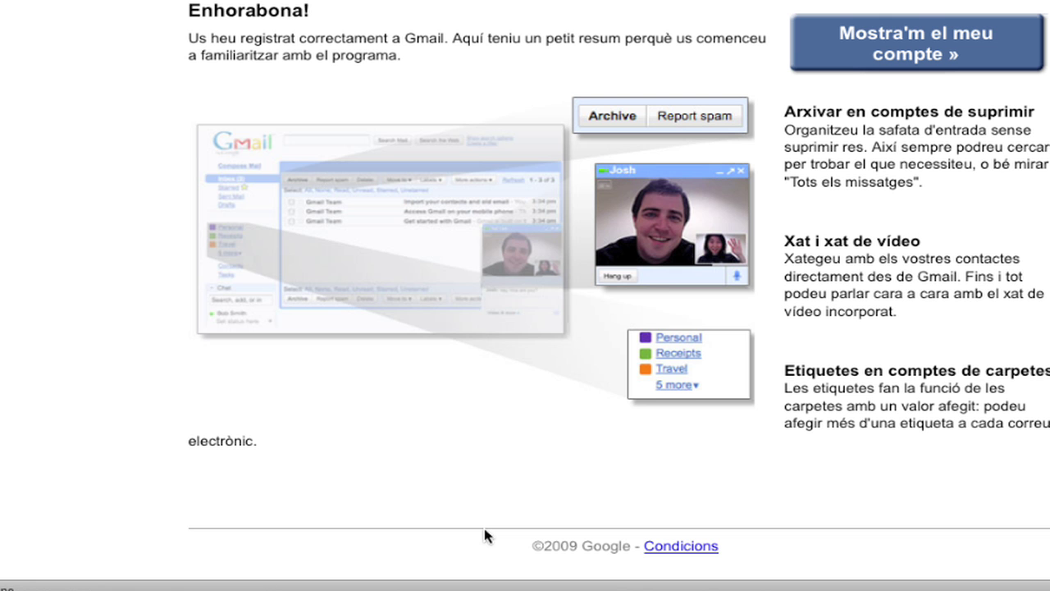
- Open the new inbox with 'Mostra'm el meu compte »' from the Enhorabona page
{"action": "left_click", "coordinate": [900, 55]}
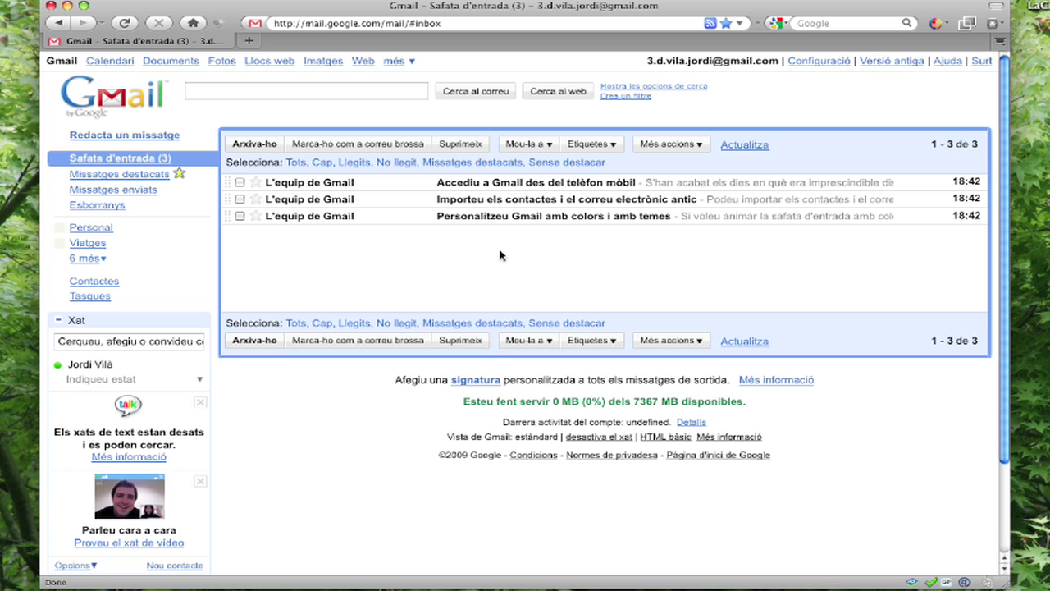
{"action": "left_click", "coordinate": [820, 61]}
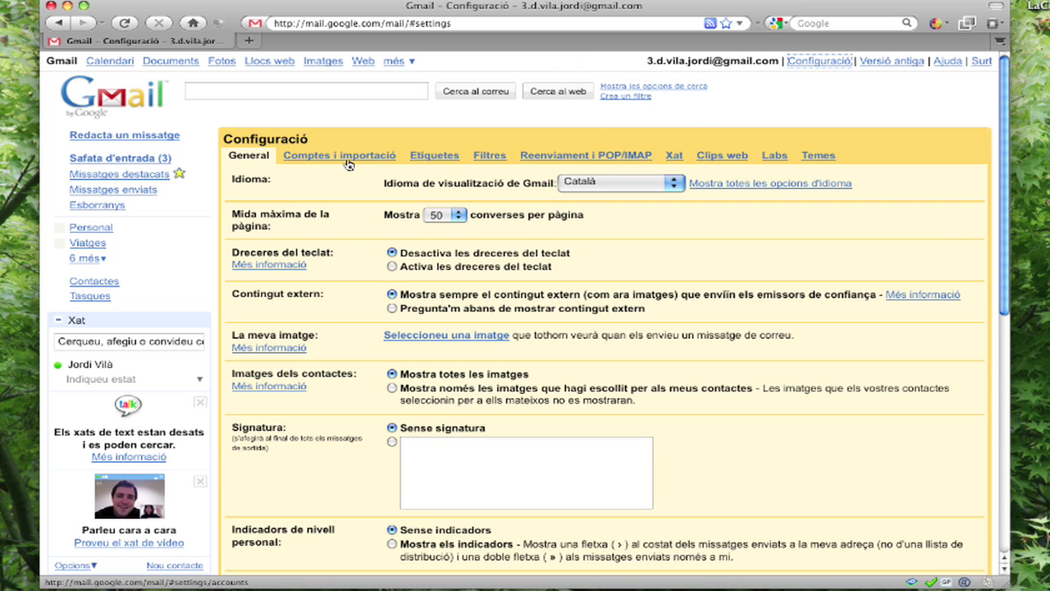
{"action": "left_click", "coordinate": [348, 160]}
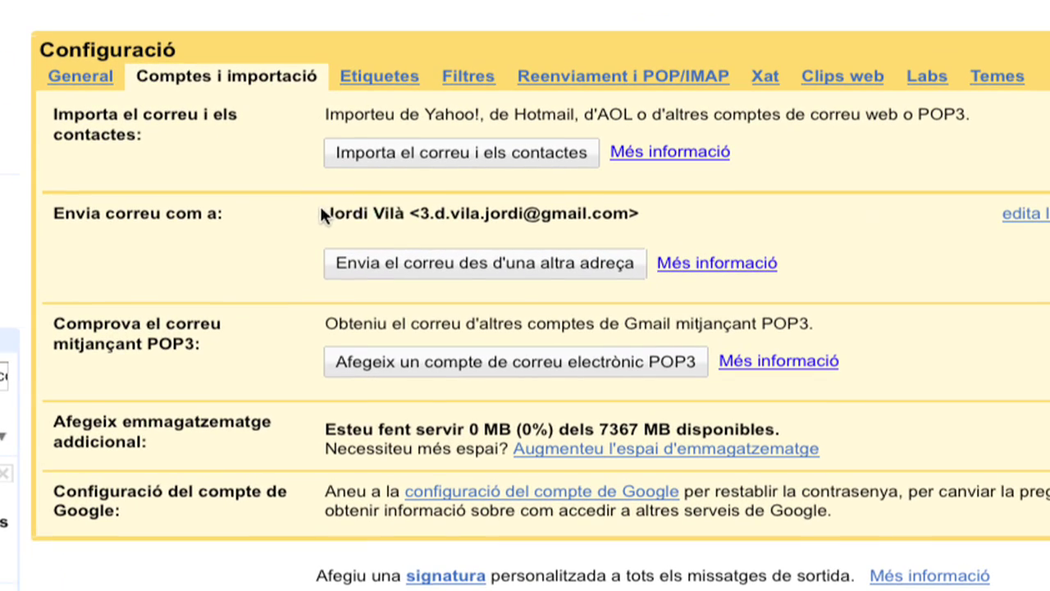
{"action": "left_click_drag", "start_coordinate": [396, 240], "coordinate": [630, 215]}
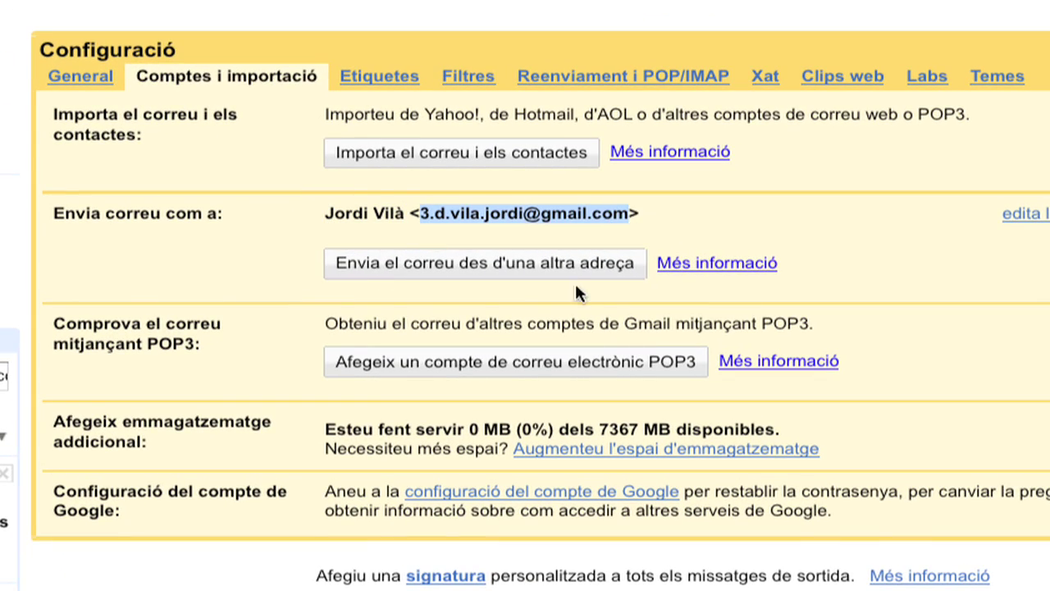
{"action": "left_click", "coordinate": [325, 219]}
{"action": "left_click_drag", "start_coordinate": [325, 219], "coordinate": [404, 215]}
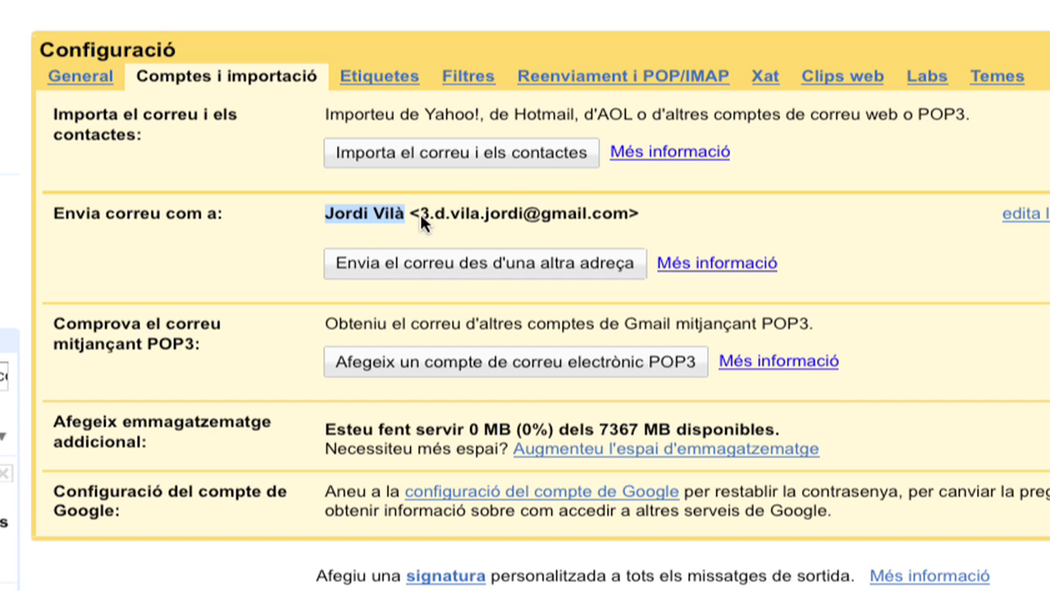
{"action": "left_click_drag", "start_coordinate": [422, 212], "coordinate": [513, 233]}
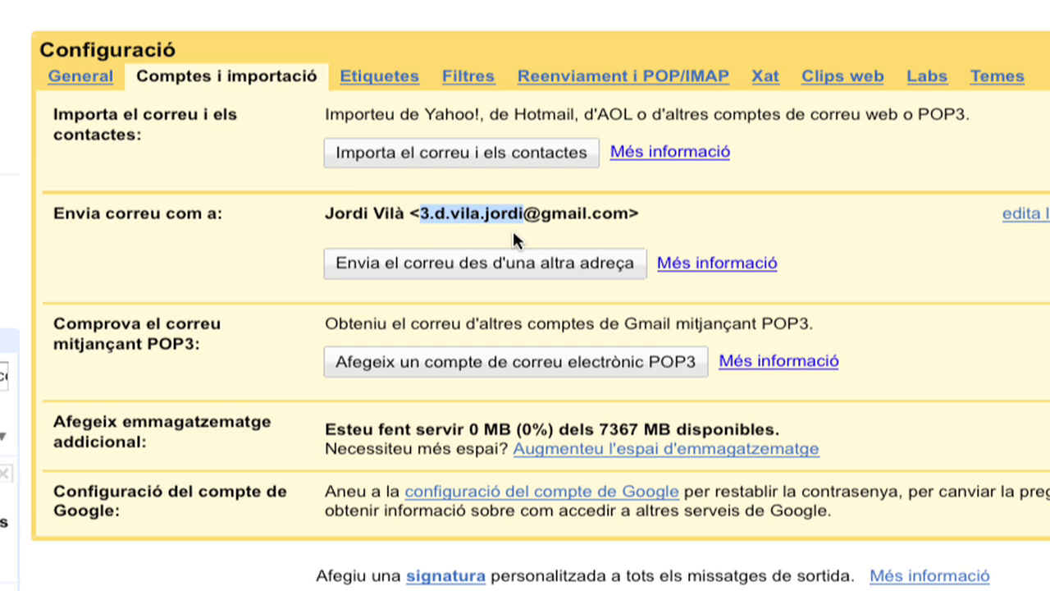
{"action": "left_click", "coordinate": [513, 233]}
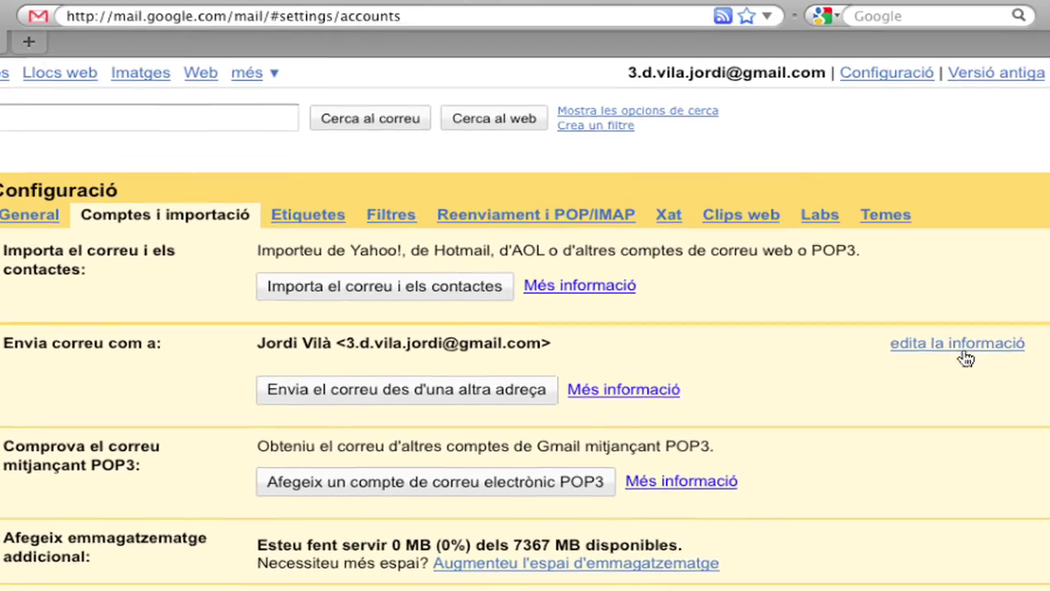
{"action": "left_click", "coordinate": [1030, 215]}
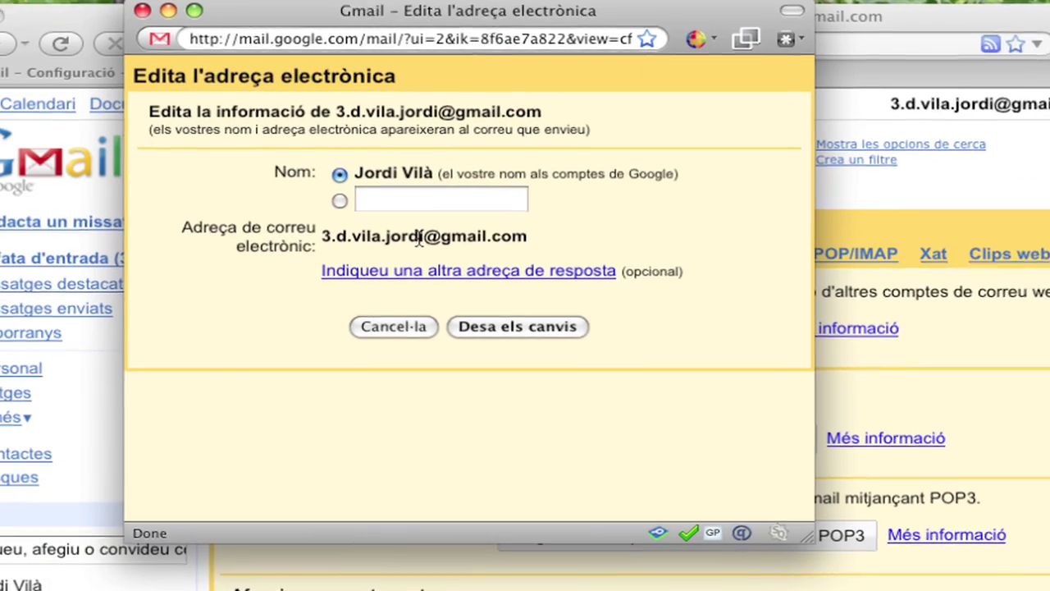
- Replace the sender name with the address's username and save the changes
{"action": "left_click_drag", "start_coordinate": [420, 237], "coordinate": [377, 234]}
{"action": "key", "text": "super+c"}
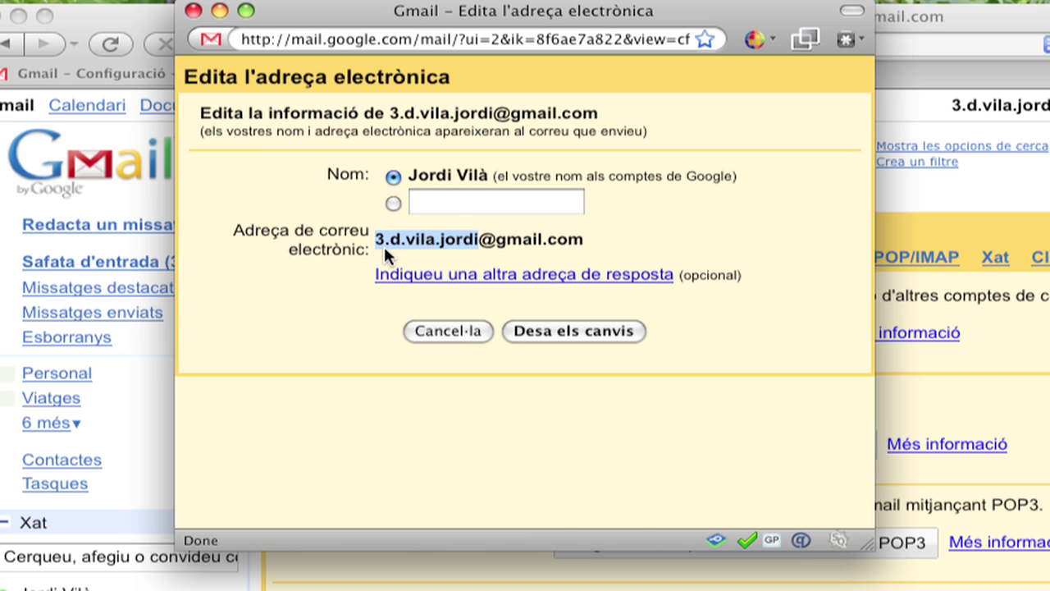
{"action": "left_click", "coordinate": [452, 203]}
{"action": "key", "text": "super+v"}
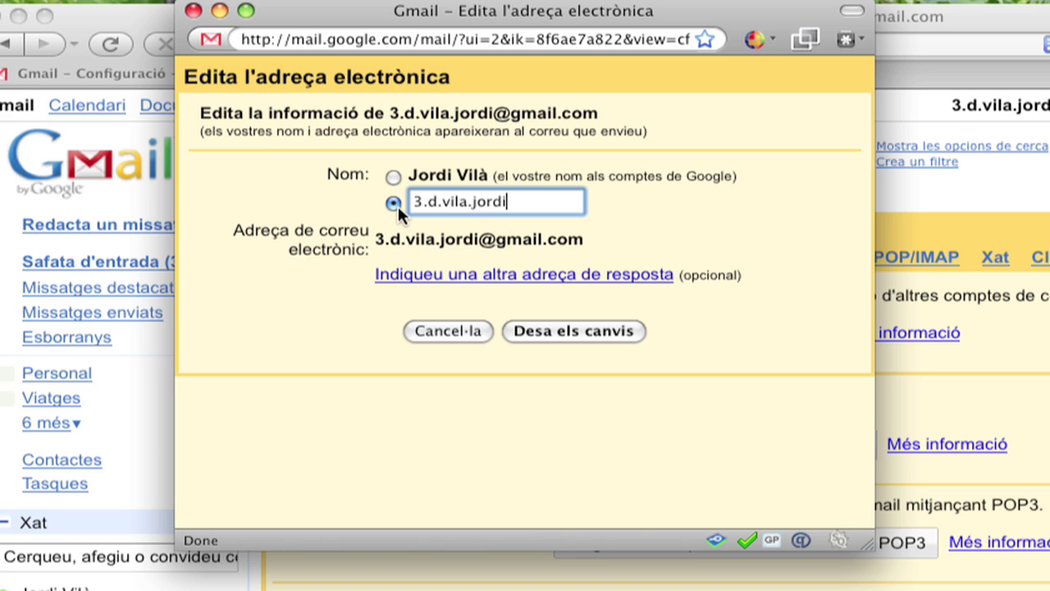
{"action": "left_click", "coordinate": [577, 329]}
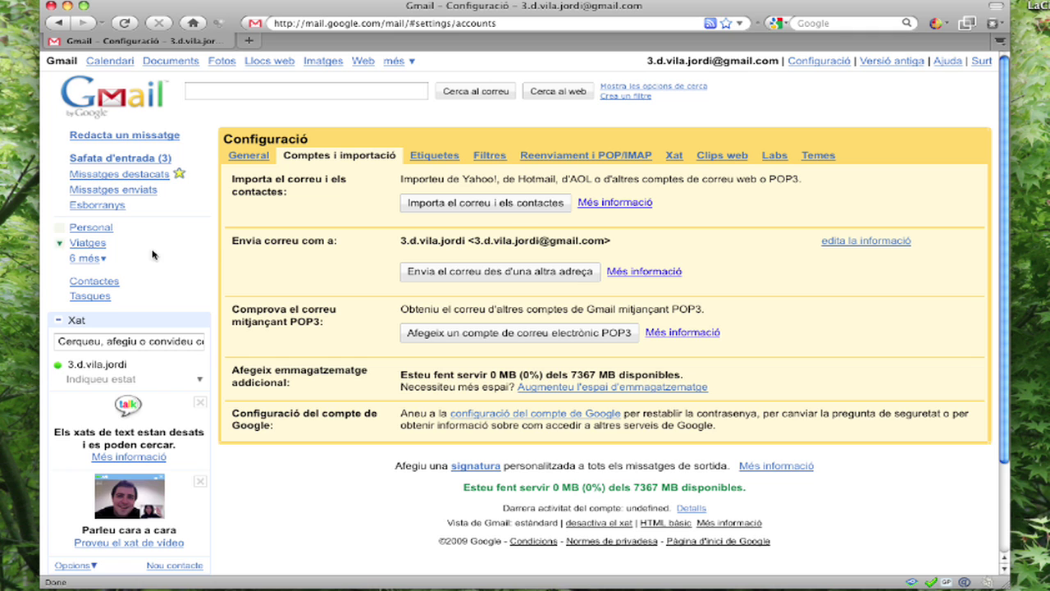
{"action": "left_click", "coordinate": [96, 282]}
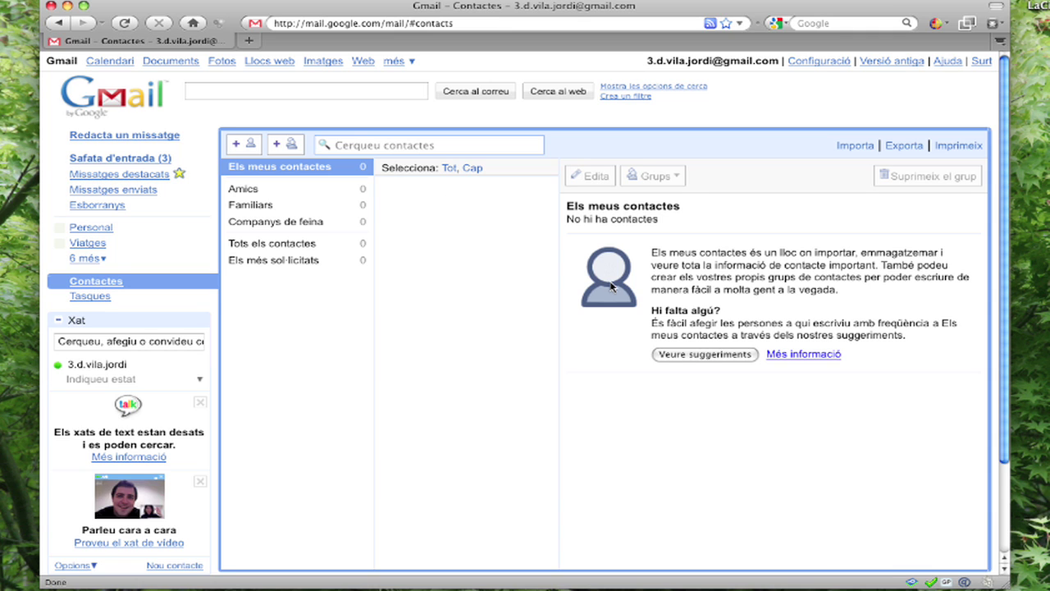
- Create a new contact with the owner's full name and Gmail address, and save it
{"action": "left_click", "coordinate": [243, 146]}
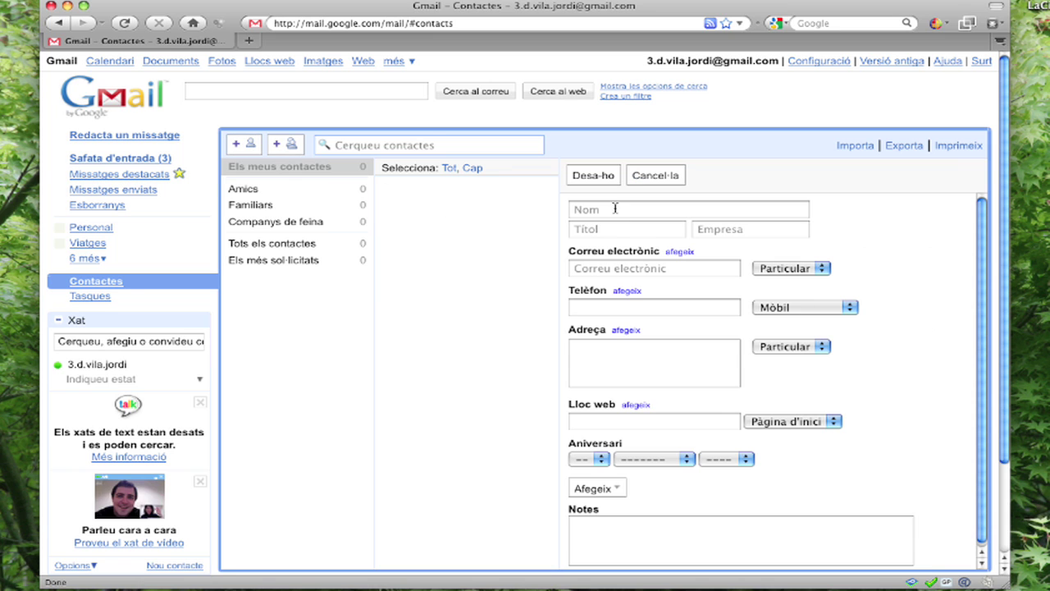
{"action": "left_click", "coordinate": [625, 210]}
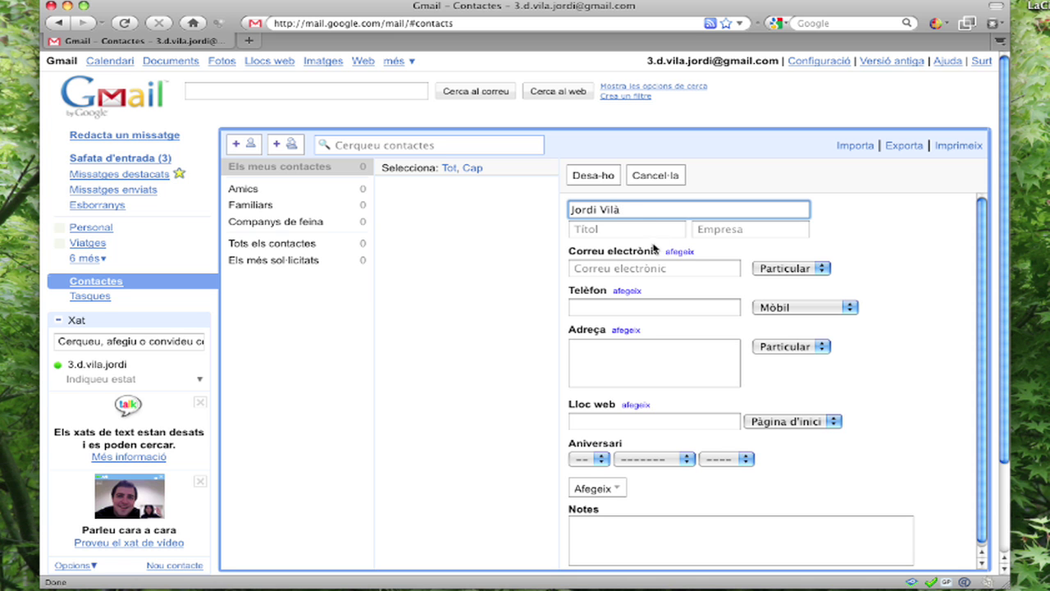
{"action": "left_click", "coordinate": [645, 268]}
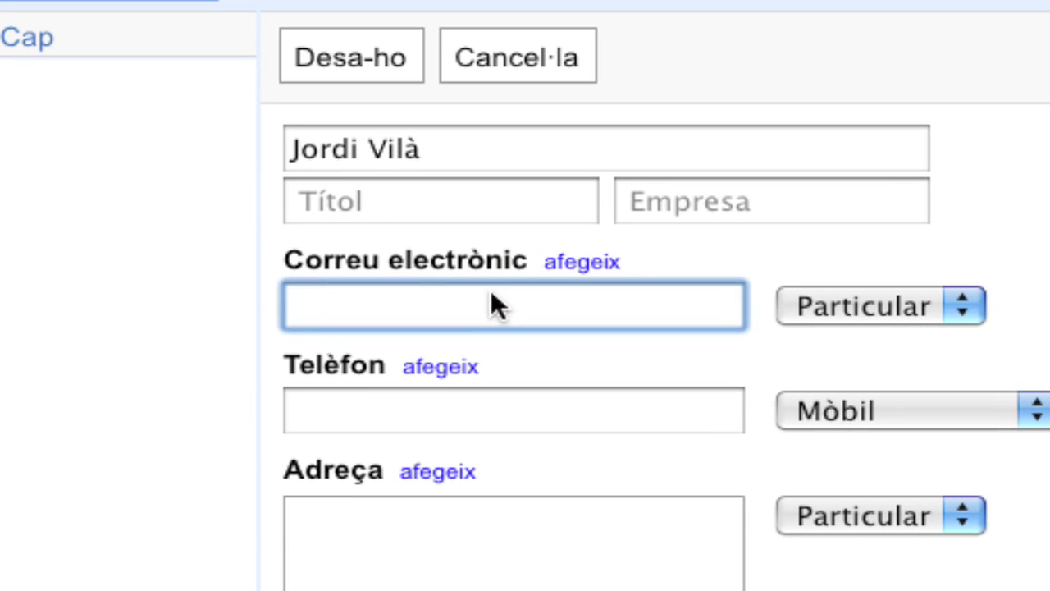
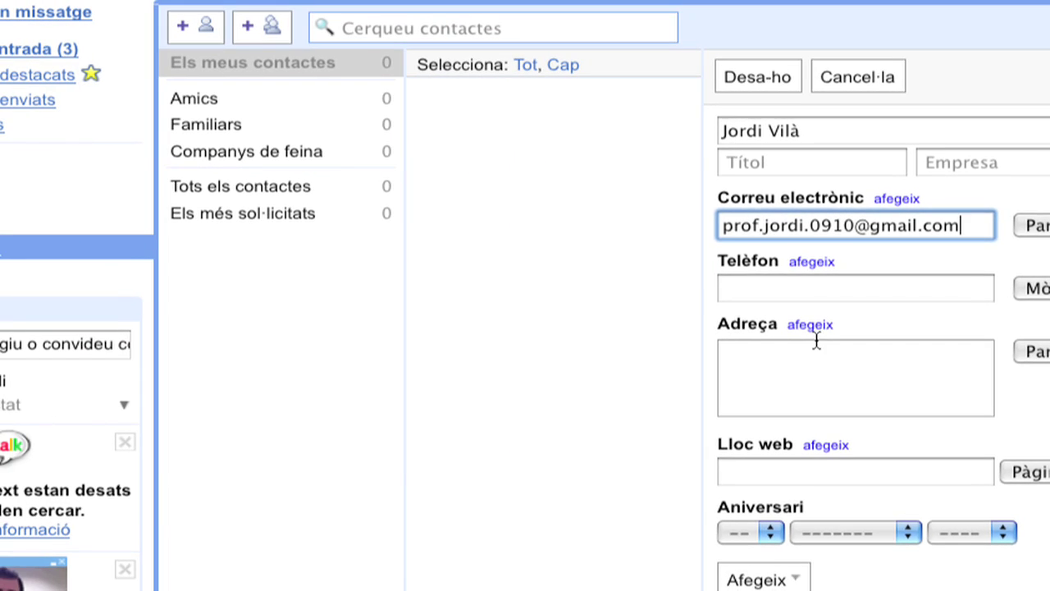
{"action": "left_click", "coordinate": [786, 77]}
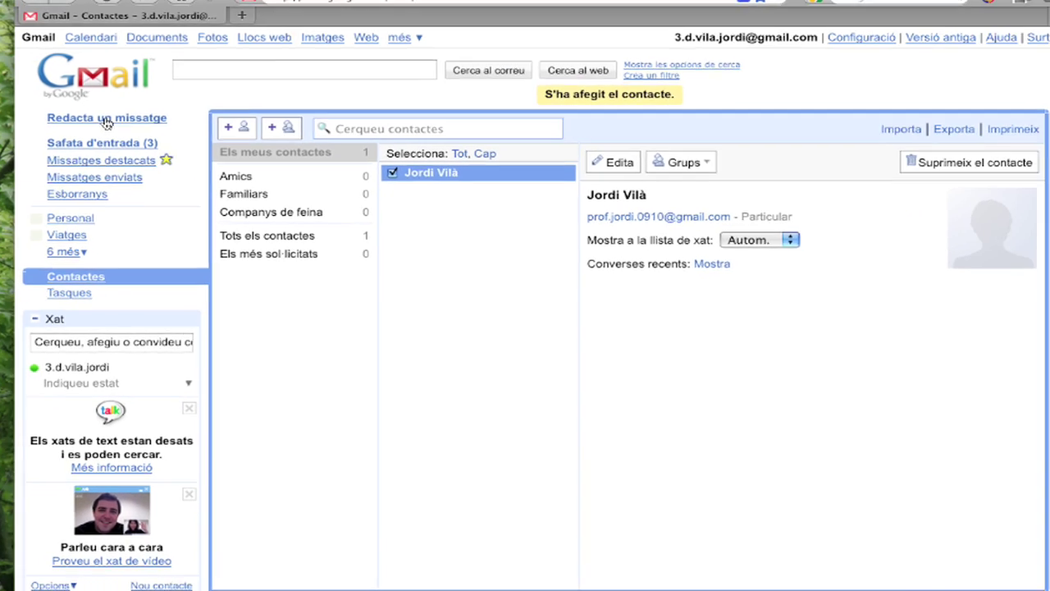
- Start a new message to the saved contact with subject 'Ja tinc Gmail'
{"action": "left_click", "coordinate": [106, 119]}
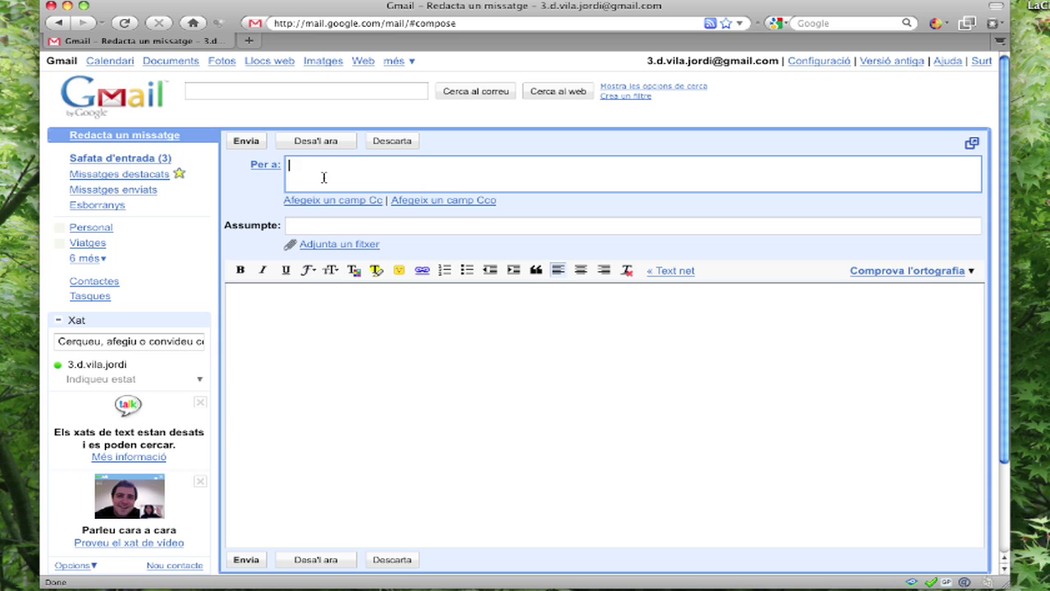
{"action": "type", "text": "Ji"}
{"action": "type", "text": "ord"}
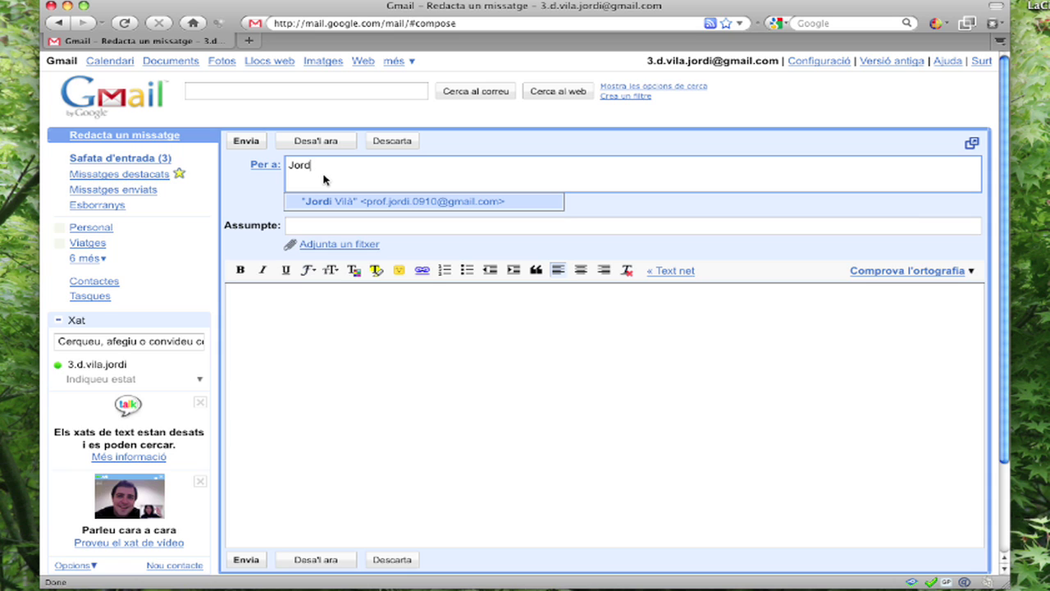
{"action": "left_click", "coordinate": [358, 205]}
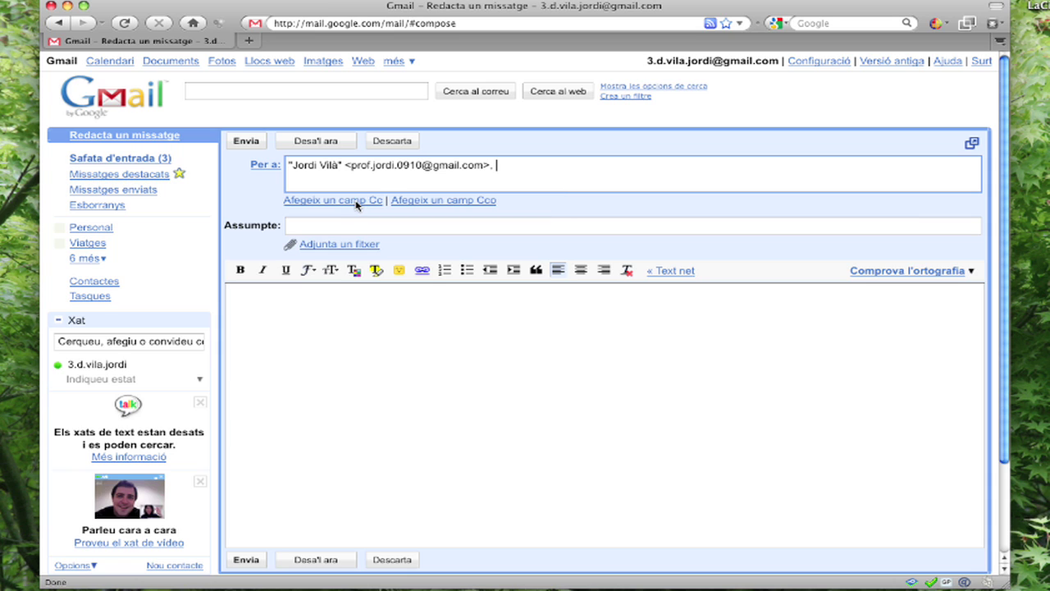
{"action": "left_click", "coordinate": [310, 223]}
{"action": "type", "text": "Ja t"}
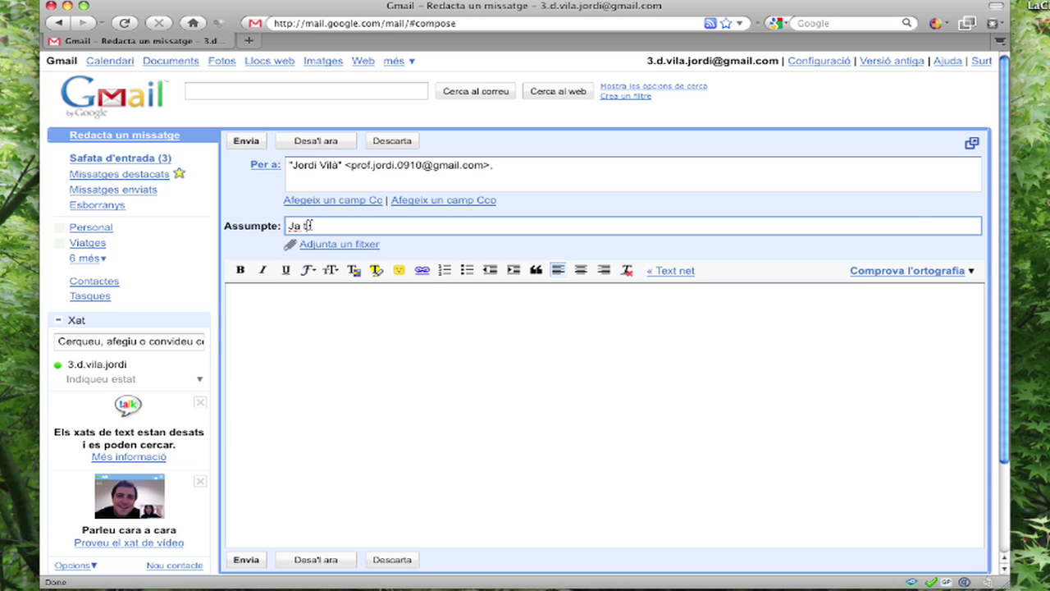
{"action": "type", "text": "inc Gmail"}
- Write the body lines 'Opt3', '4d' and a signature name, then send the email
{"action": "left_click", "coordinate": [292, 299]}
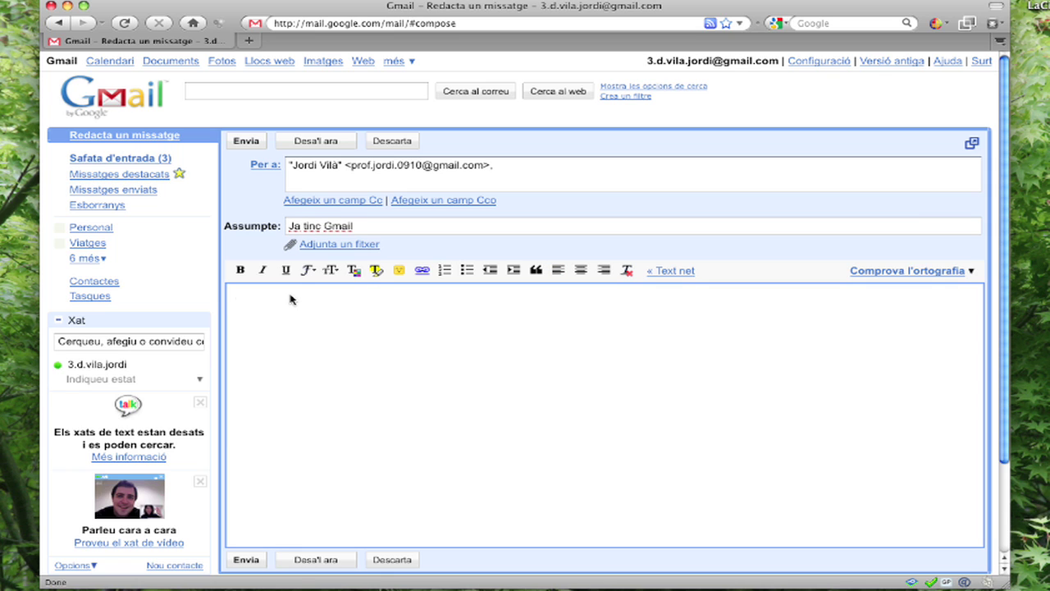
{"action": "type", "text": "Opt3"}
{"action": "key", "text": "Return"}
{"action": "type", "text": "4d"}
{"action": "key", "text": "Return"}
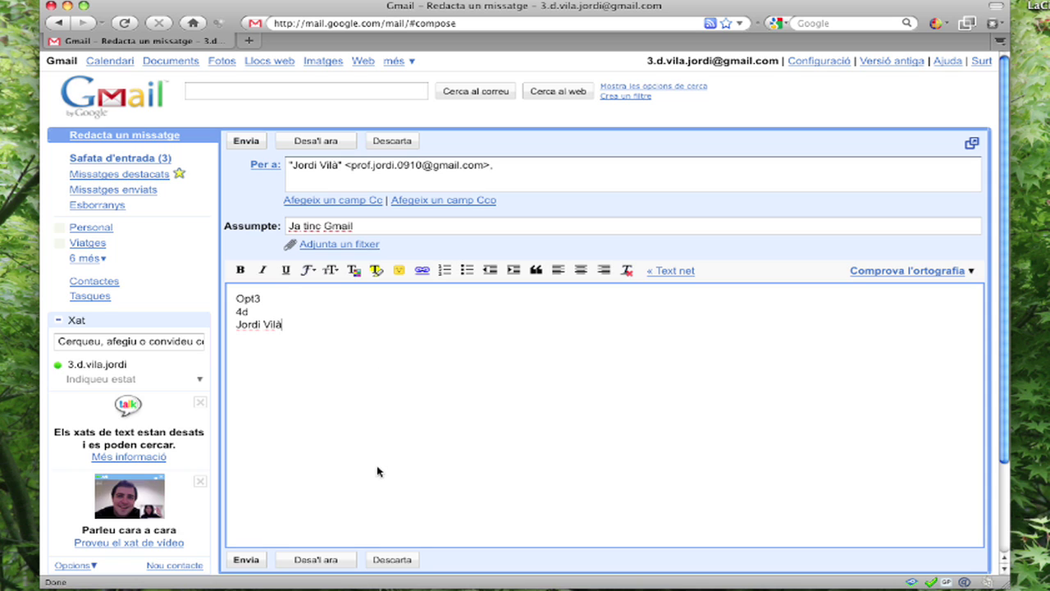
{"action": "left_click", "coordinate": [253, 565]}
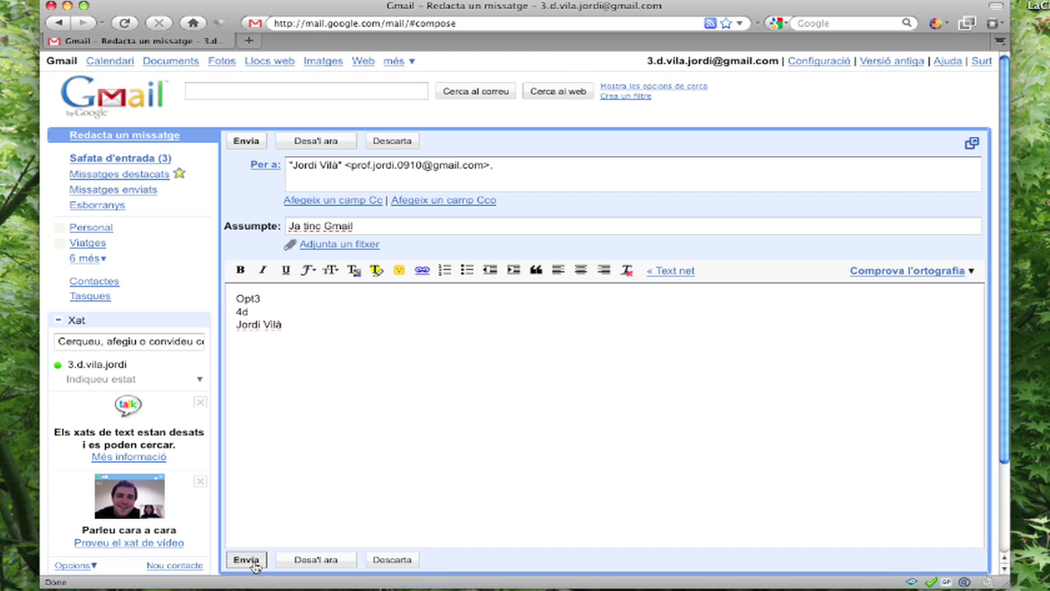